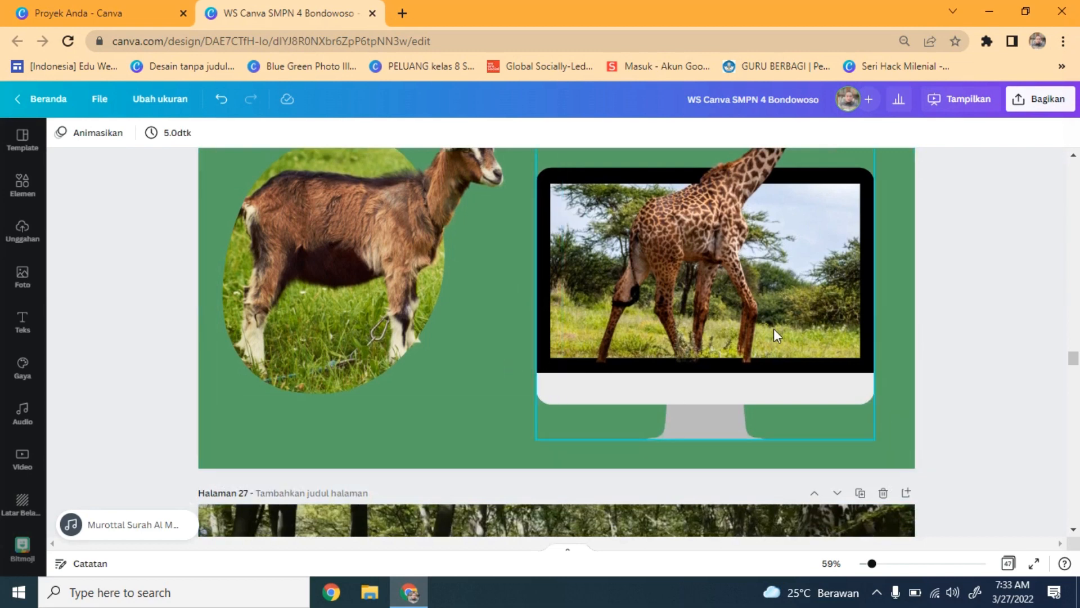
pyautogui.scroll(4, 670, 452)
pyautogui.scroll(-5, 605, 338)
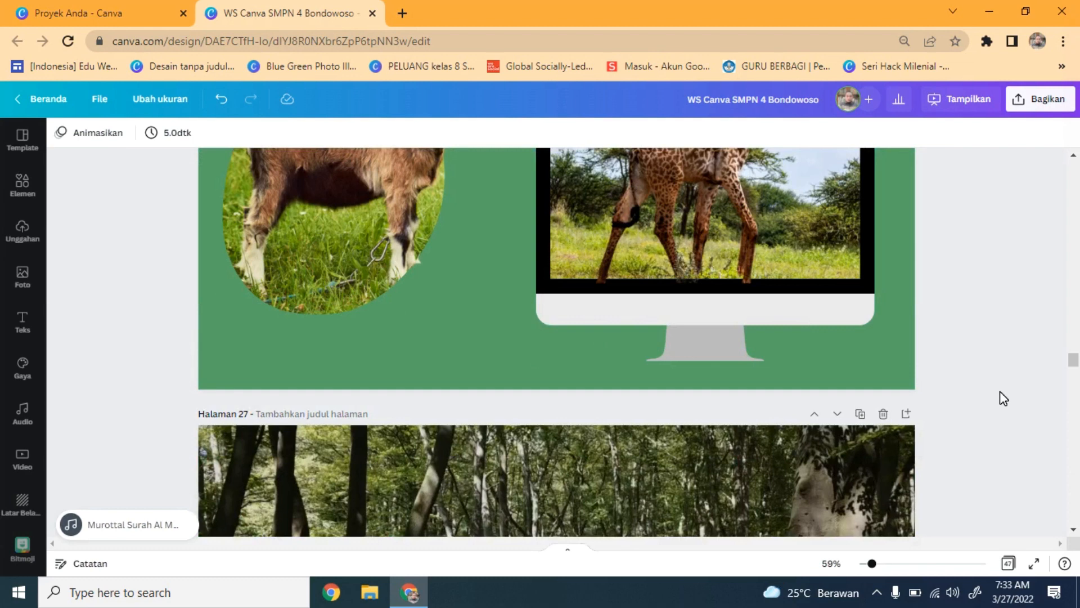
pyautogui.scroll(3, 1000, 390)
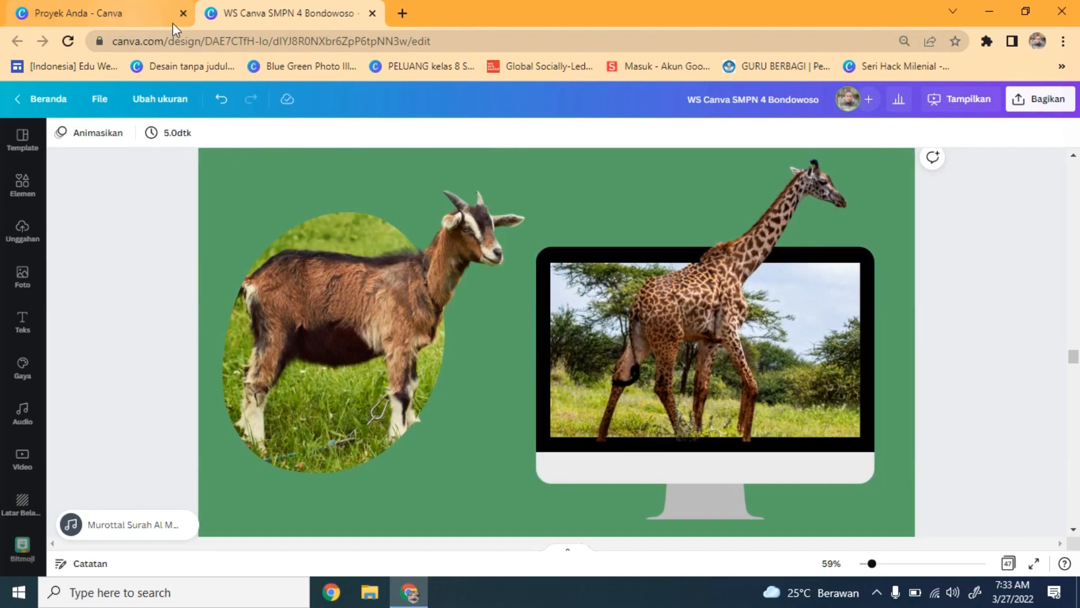
# Create a new blank Presentasi Pendidikan design from the projects page.
pyautogui.click(101, 14)
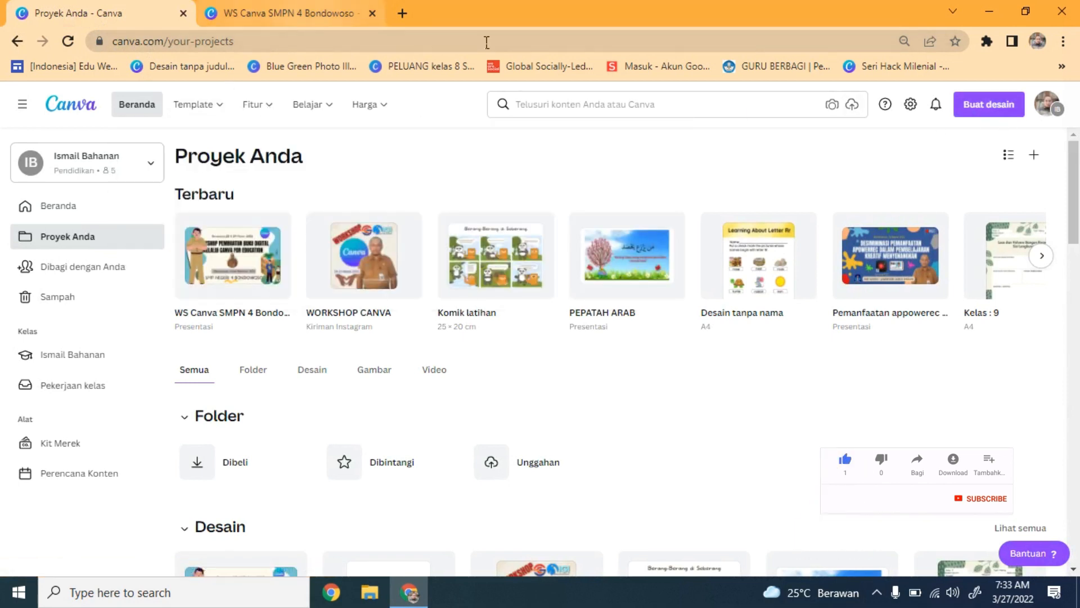
pyautogui.click(988, 110)
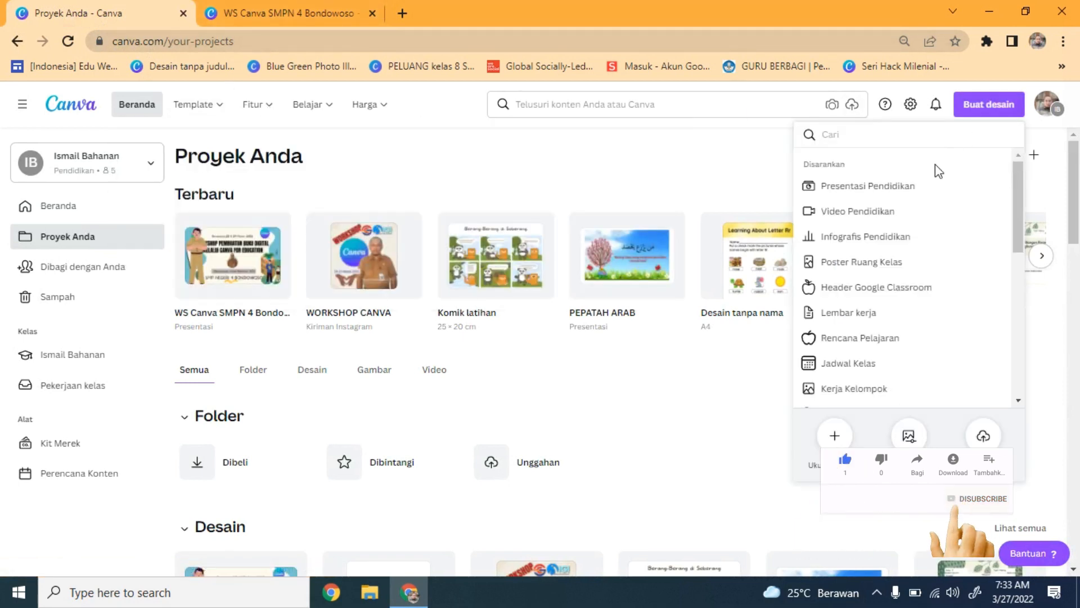
pyautogui.click(891, 194)
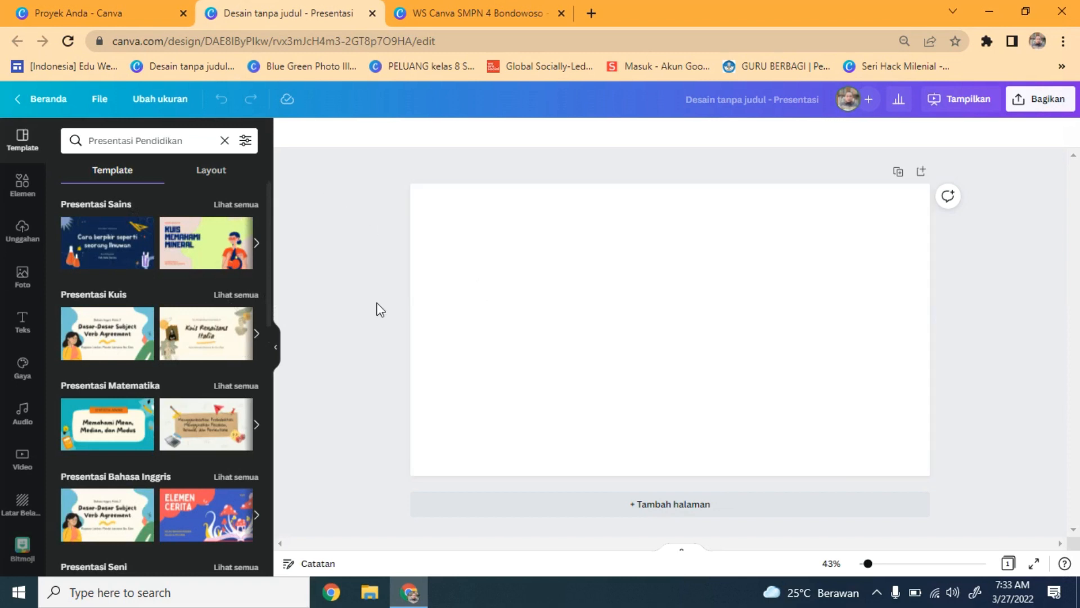
# Find the desktop monitor frame among the Bingkai elements and add it to the blank page.
pyautogui.click(30, 195)
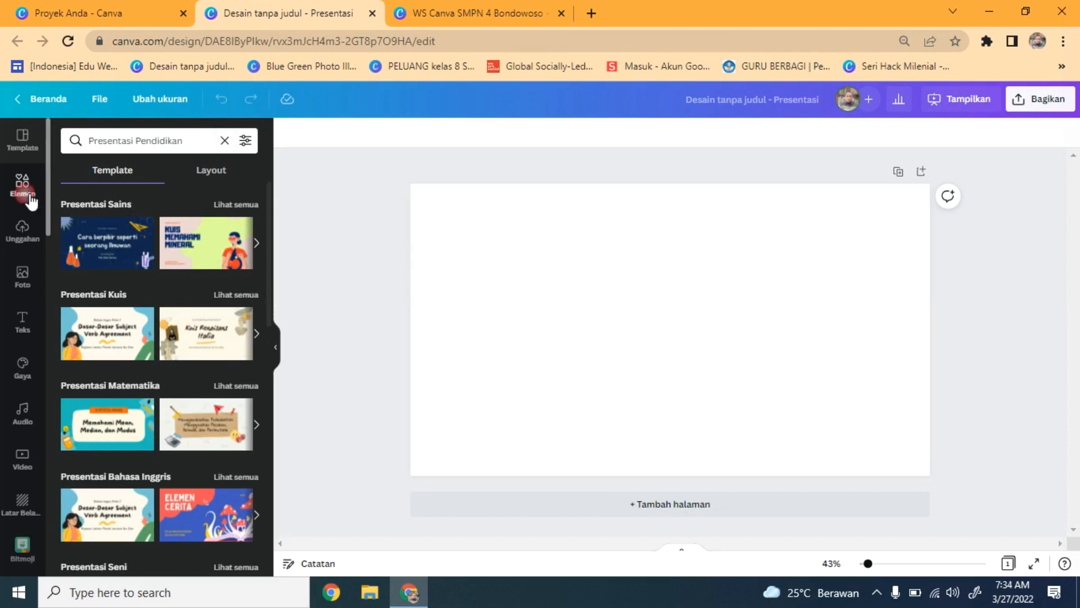
pyautogui.click(133, 149)
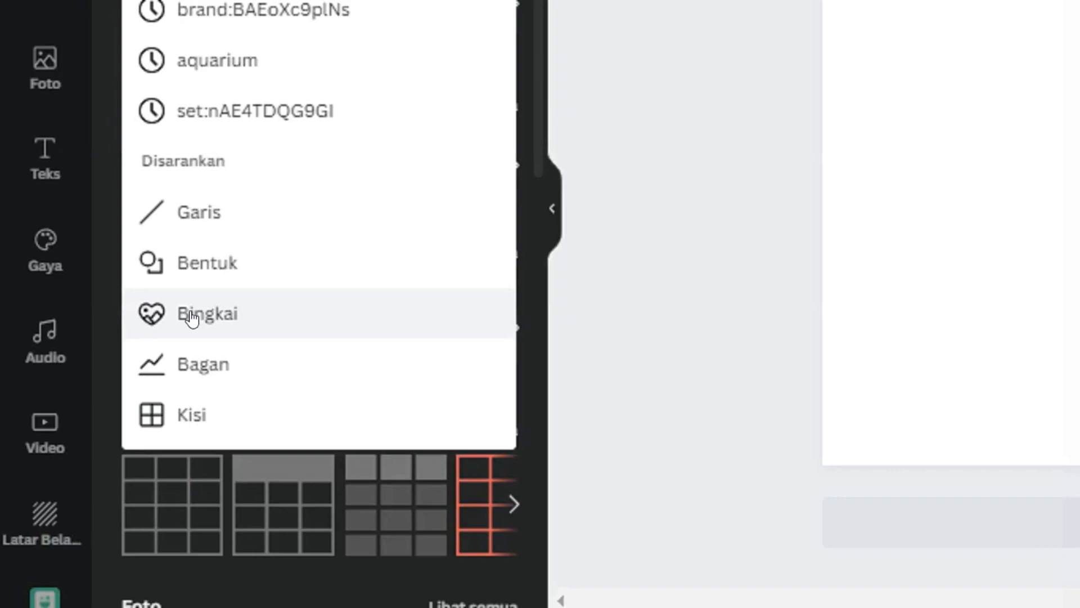
pyautogui.click(100, 401)
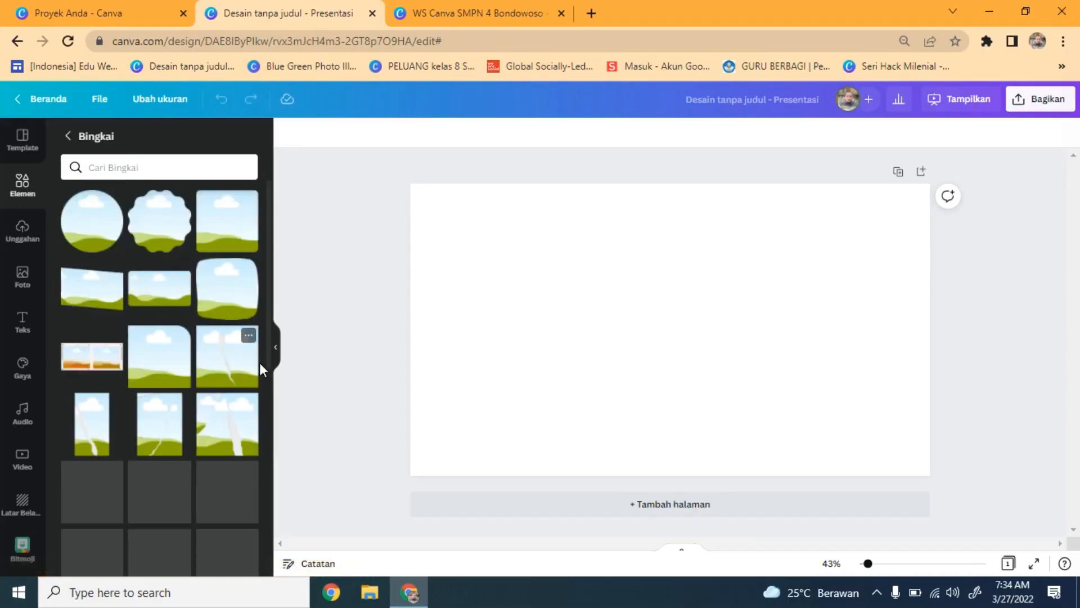
pyautogui.scroll(-3, 267, 360)
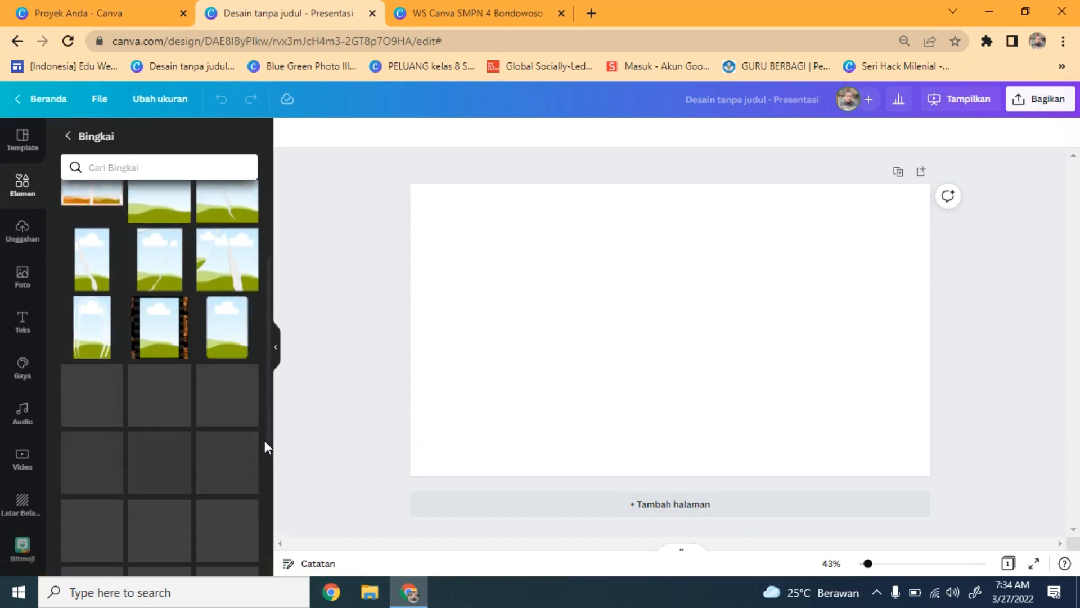
pyautogui.scroll(-2, 266, 473)
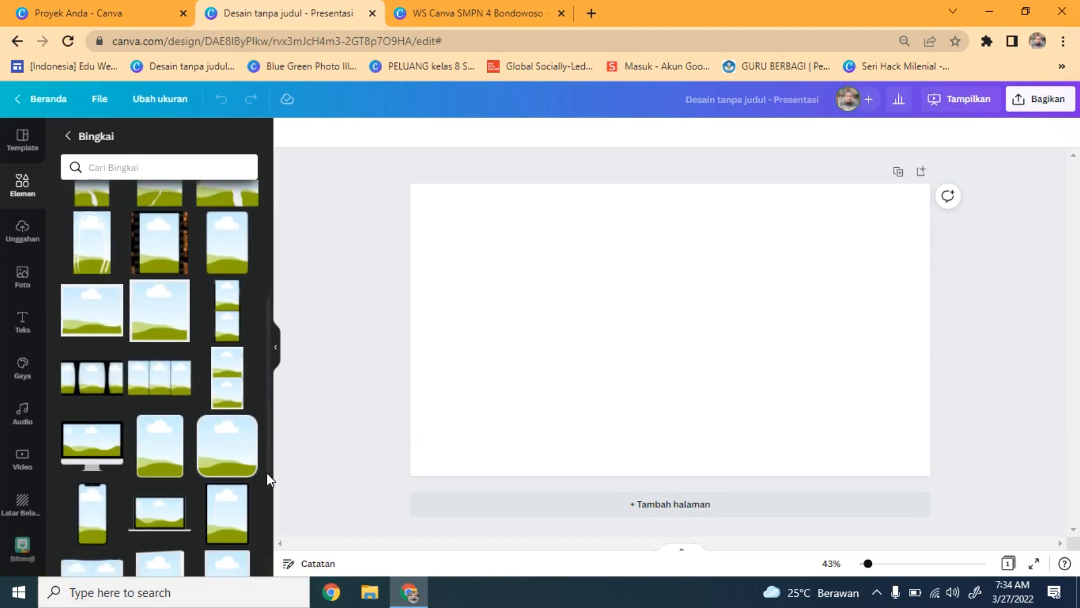
pyautogui.scroll(-1, 268, 475)
pyautogui.click(107, 406)
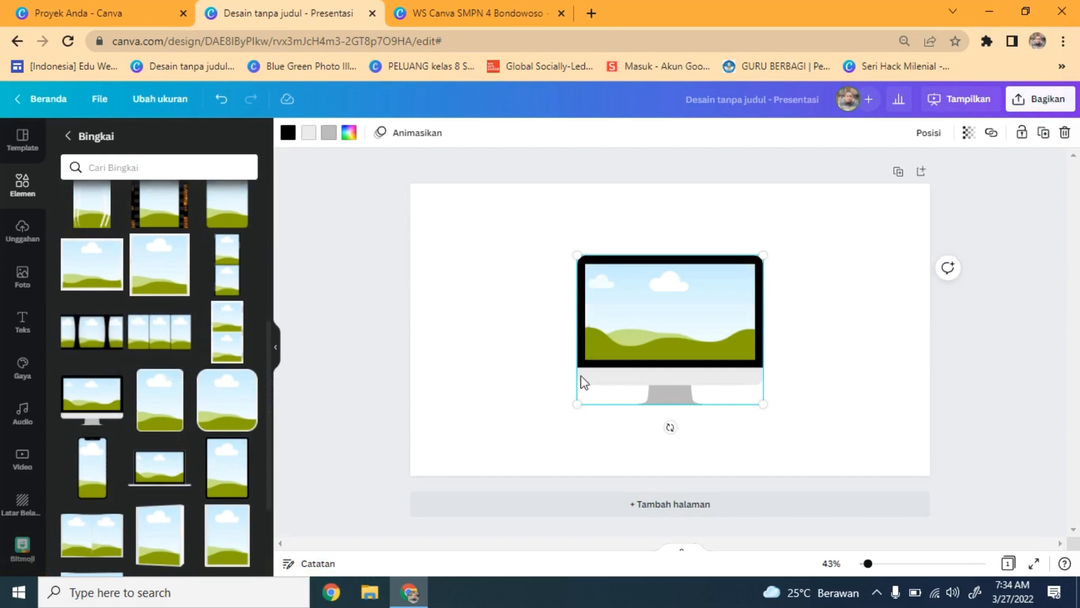
# Resize the monitor frame to roughly a third of the page width and place it in the page's lower-left area.
pyautogui.moveTo(591, 357); pyautogui.dragTo(517, 342)
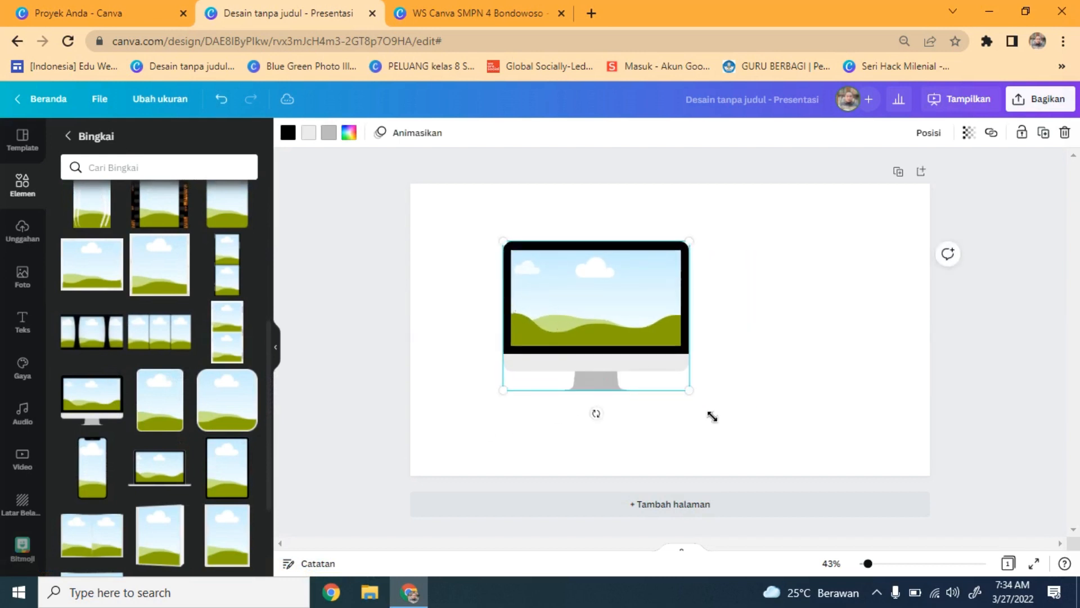
pyautogui.moveTo(713, 417); pyautogui.dragTo(774, 446)
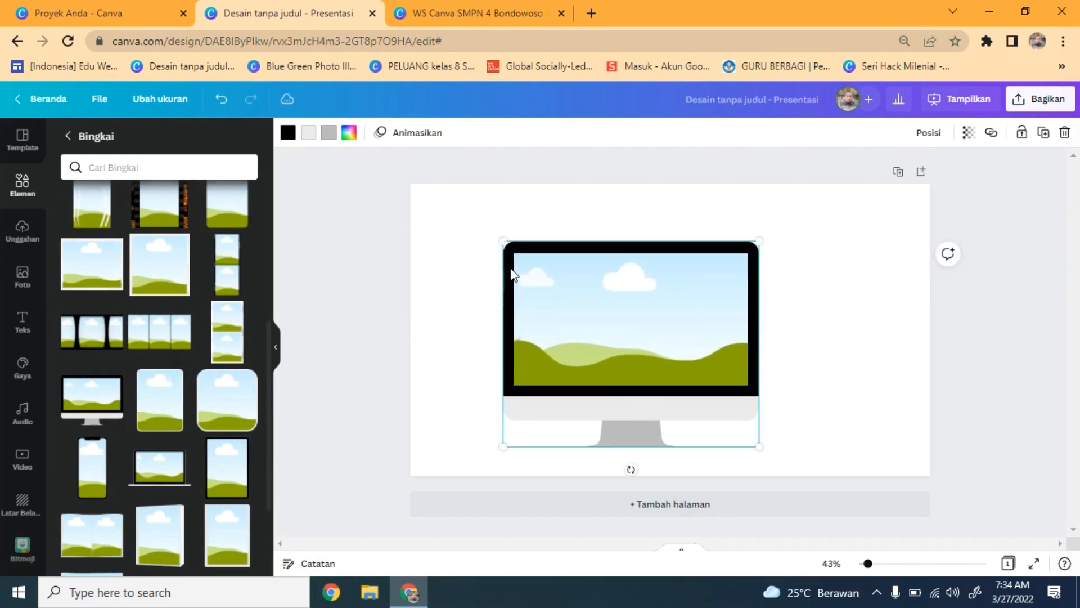
pyautogui.moveTo(503, 241); pyautogui.dragTo(598, 316)
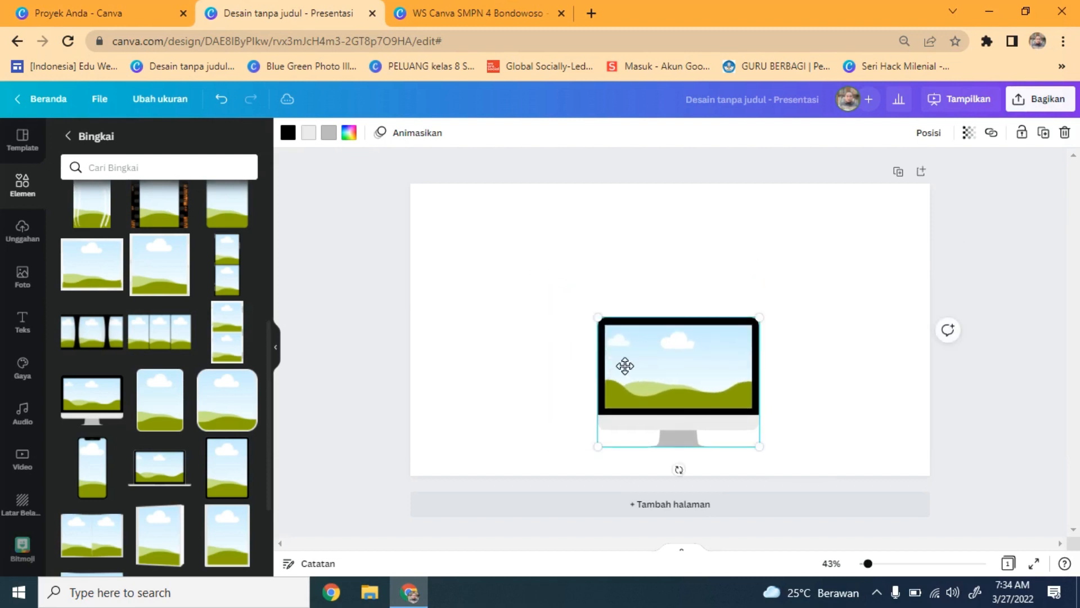
pyautogui.moveTo(624, 366); pyautogui.dragTo(479, 388)
pyautogui.click(349, 351)
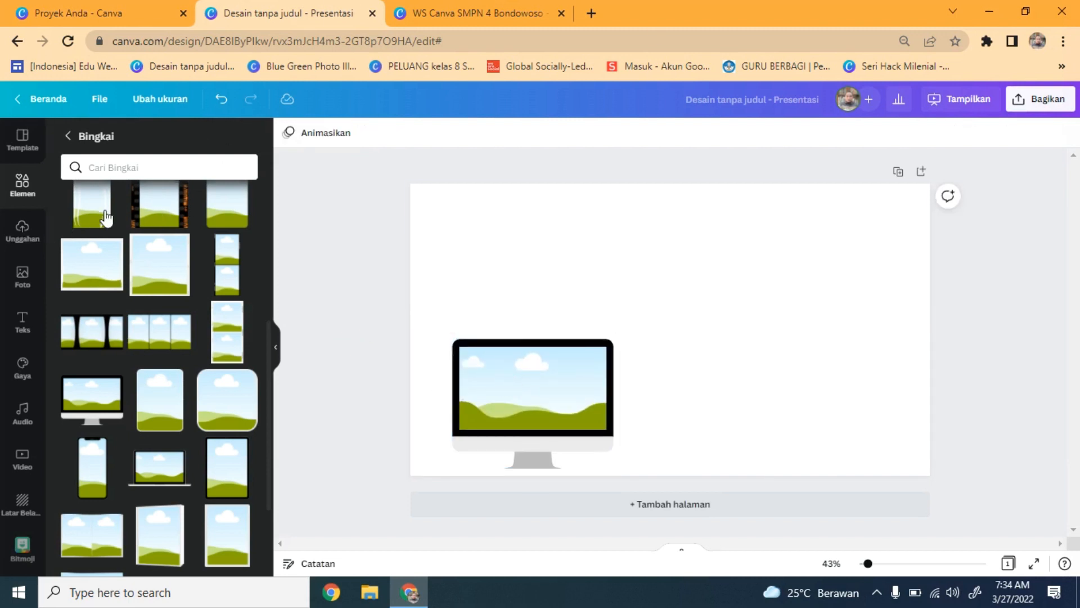
# Search the photo library for "jerapah".
pyautogui.click(26, 281)
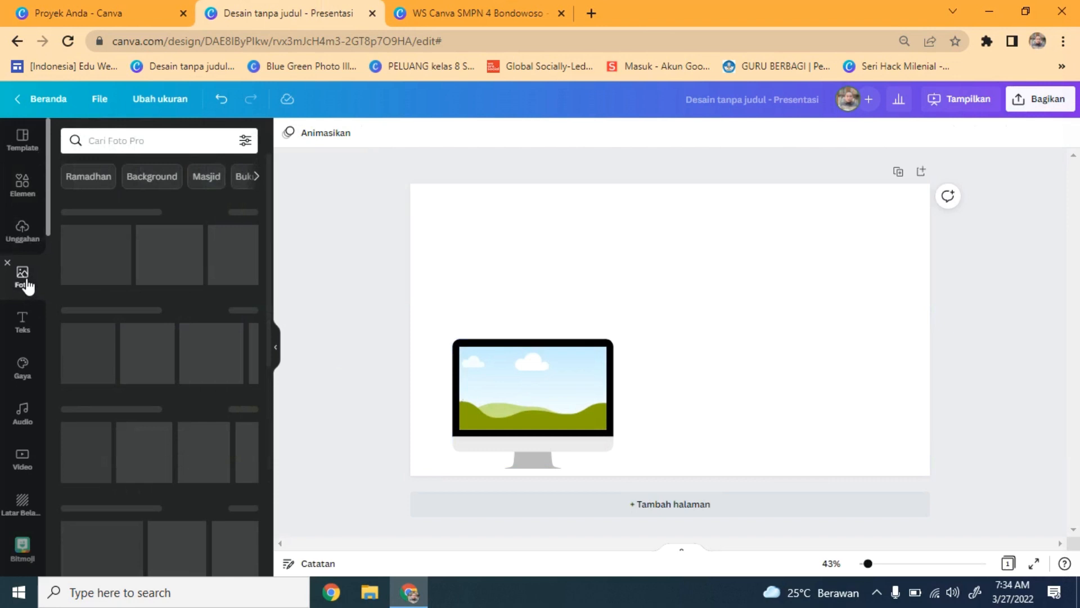
pyautogui.click(150, 142)
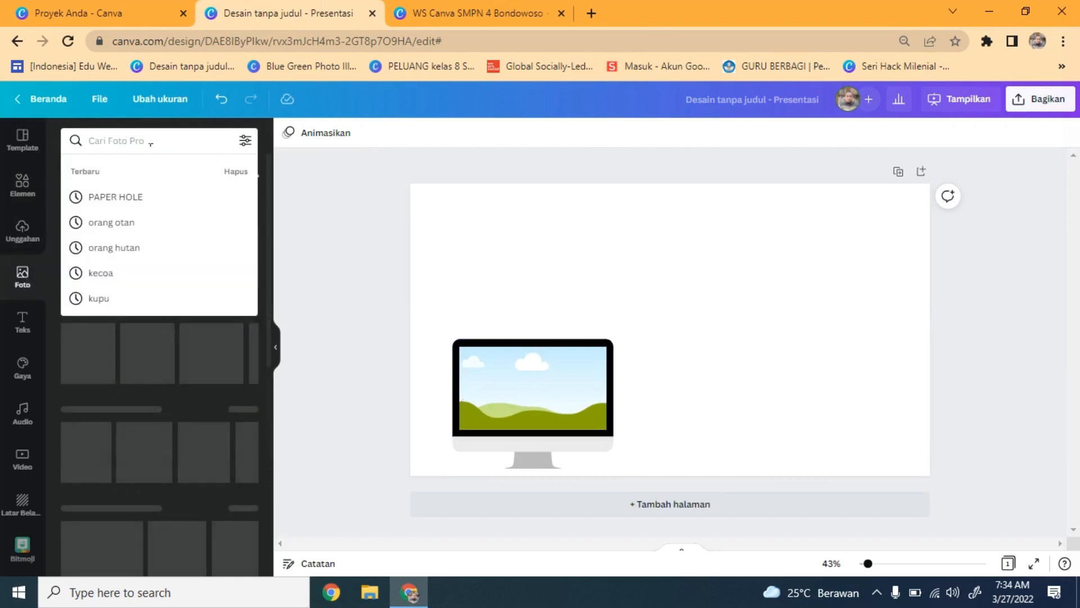
pyautogui.write('jera')
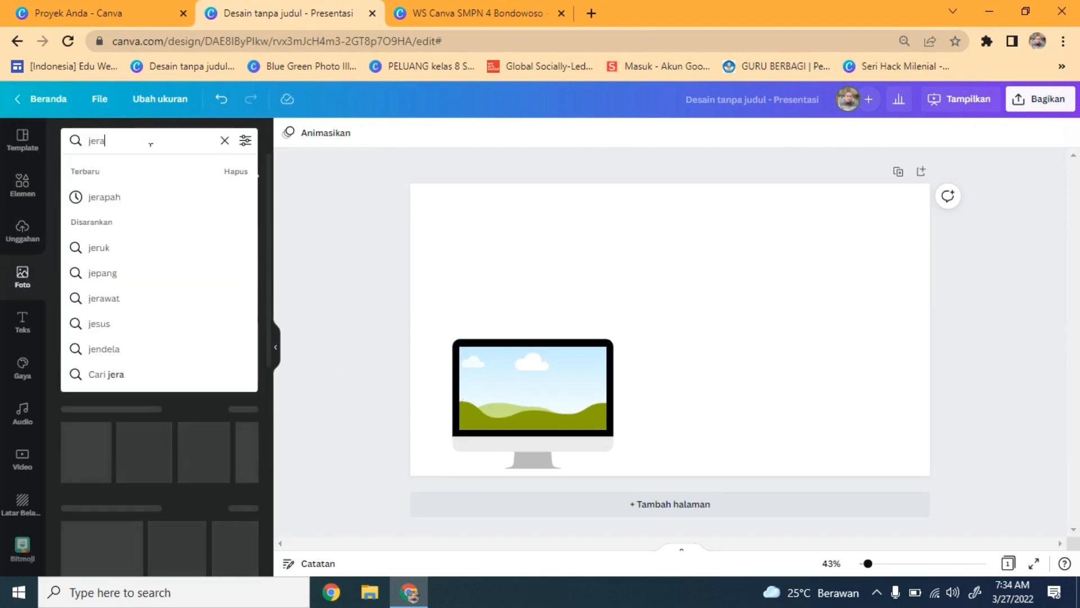
pyautogui.write('pah')
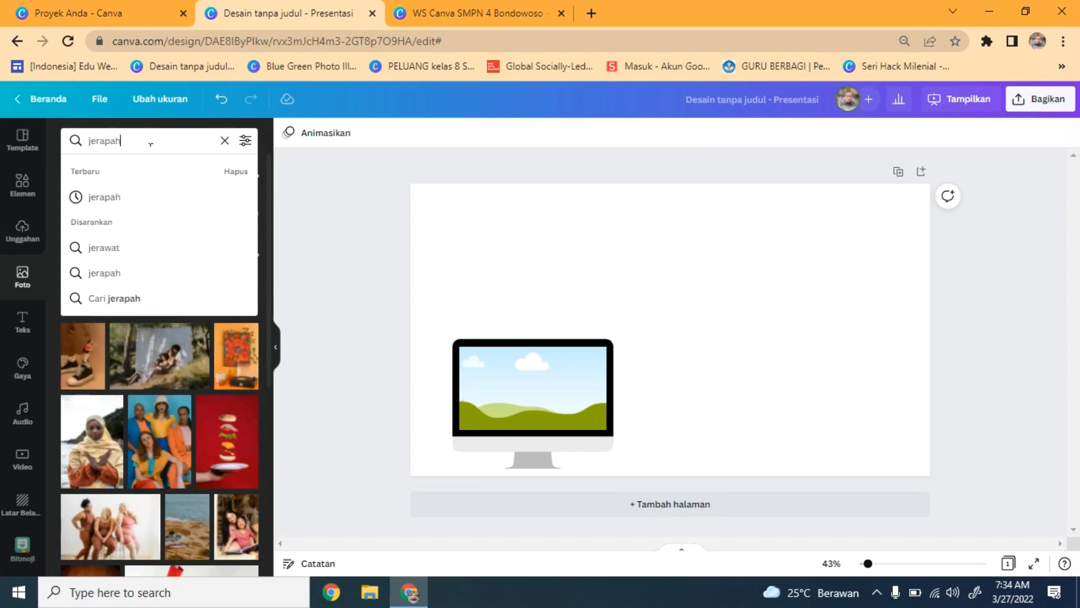
pyautogui.press('Return')
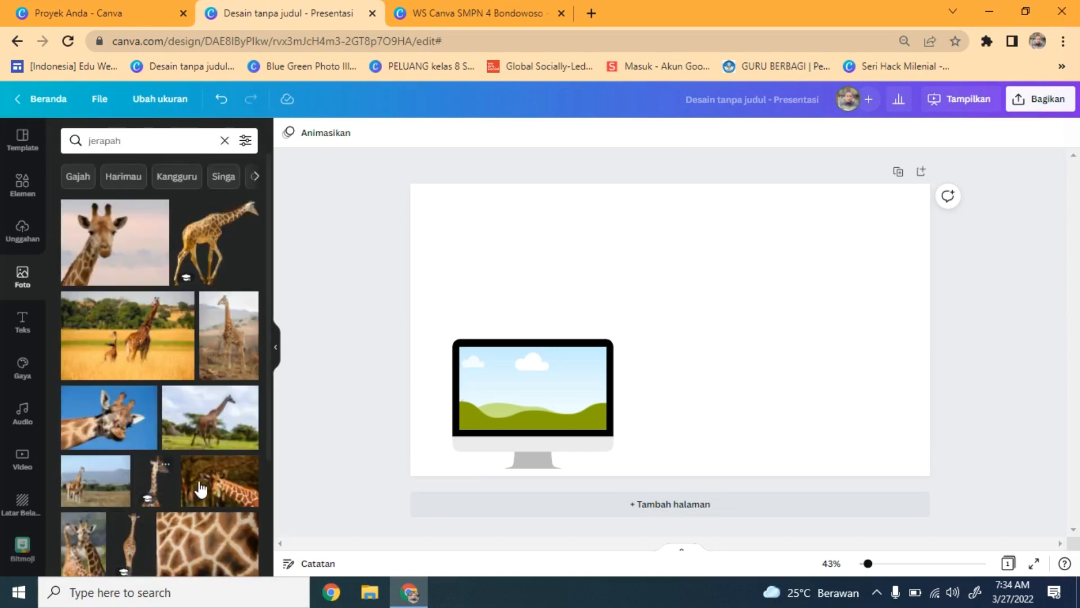
# Browse the giraffe photos and add the one of two giraffes with crossed necks against a blue hillside to the page.
pyautogui.scroll(-10, 149, 449)
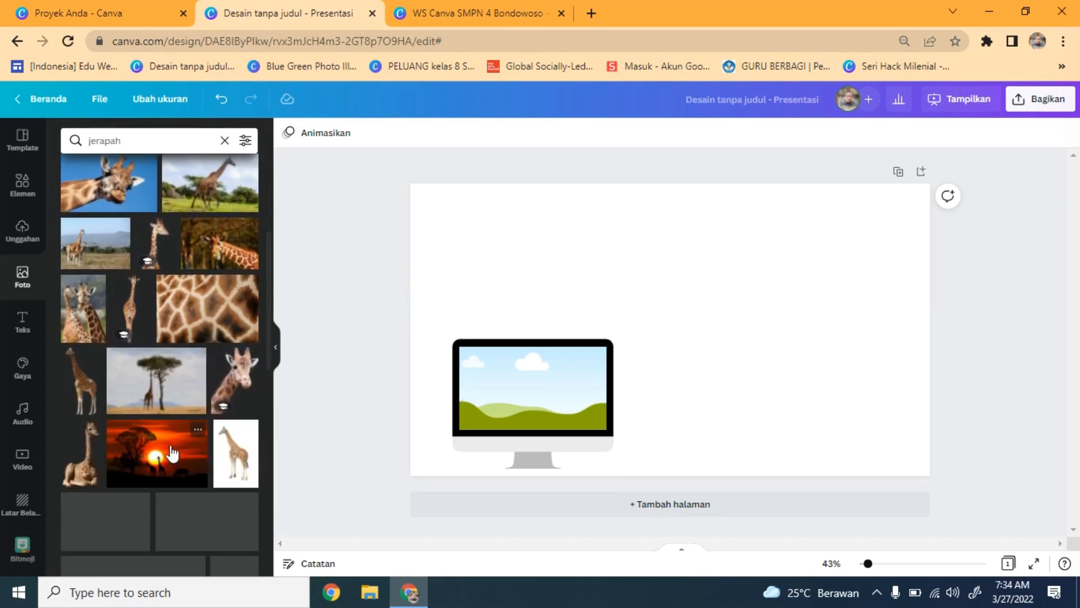
pyautogui.scroll(-1, 149, 449)
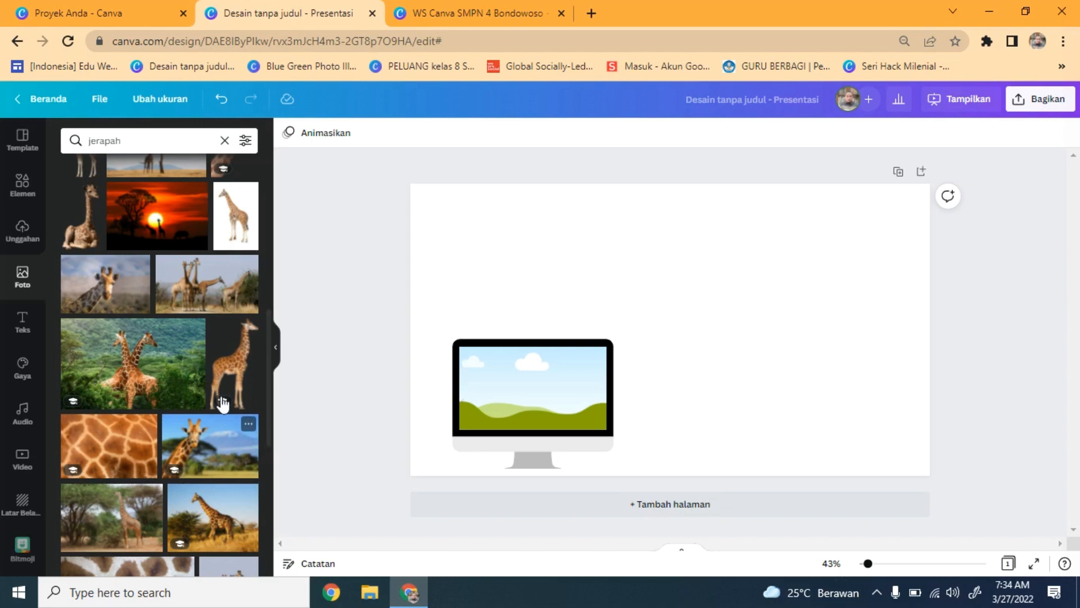
pyautogui.scroll(-3, 219, 433)
pyautogui.scroll(-3, 217, 451)
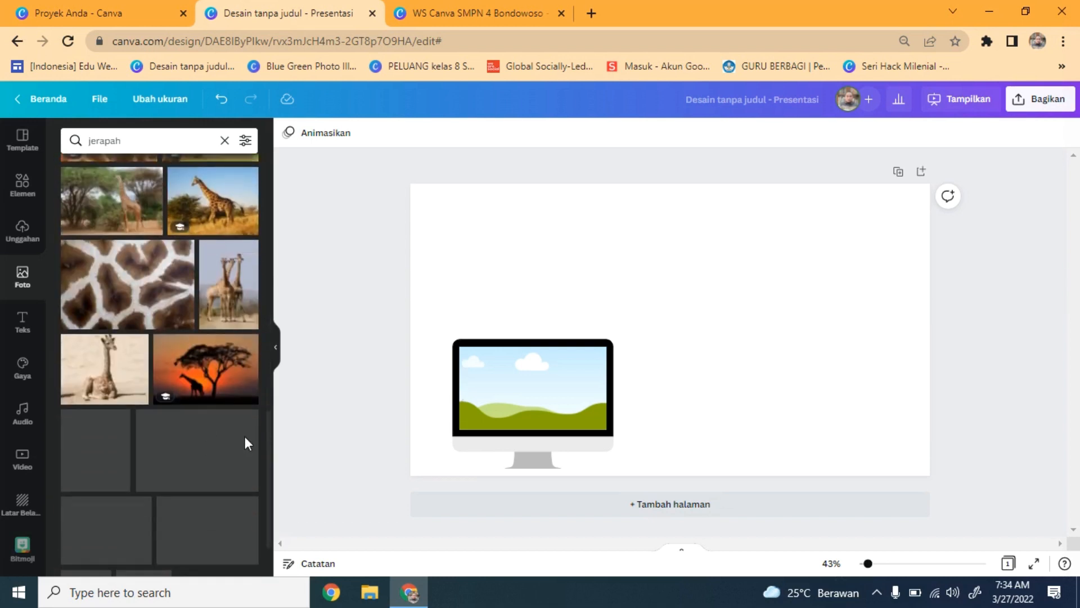
pyautogui.moveTo(269, 463); pyautogui.dragTo(267, 532)
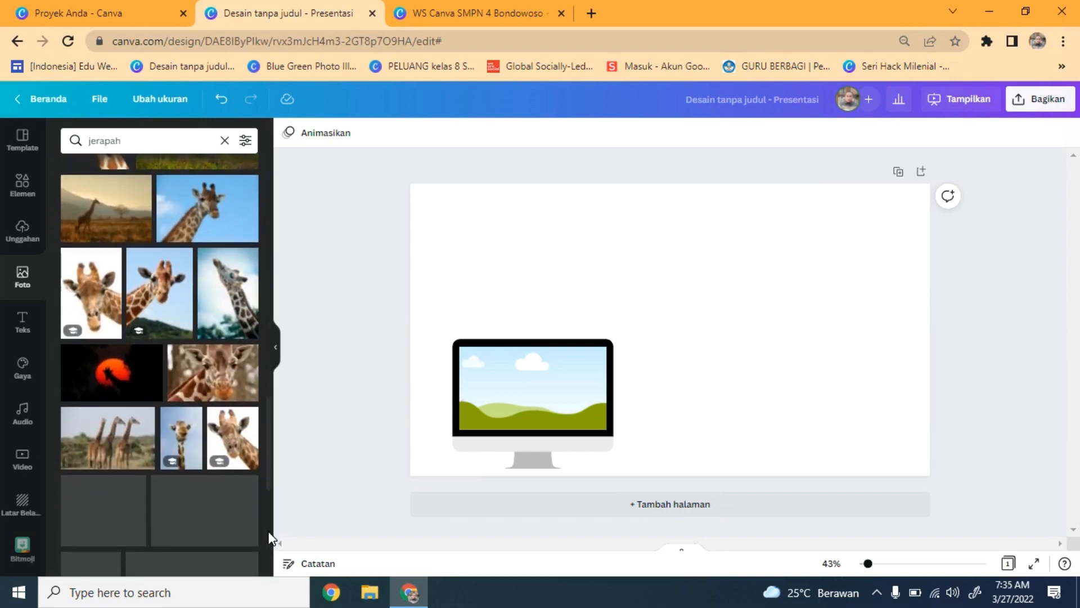
pyautogui.scroll(-4, 186, 499)
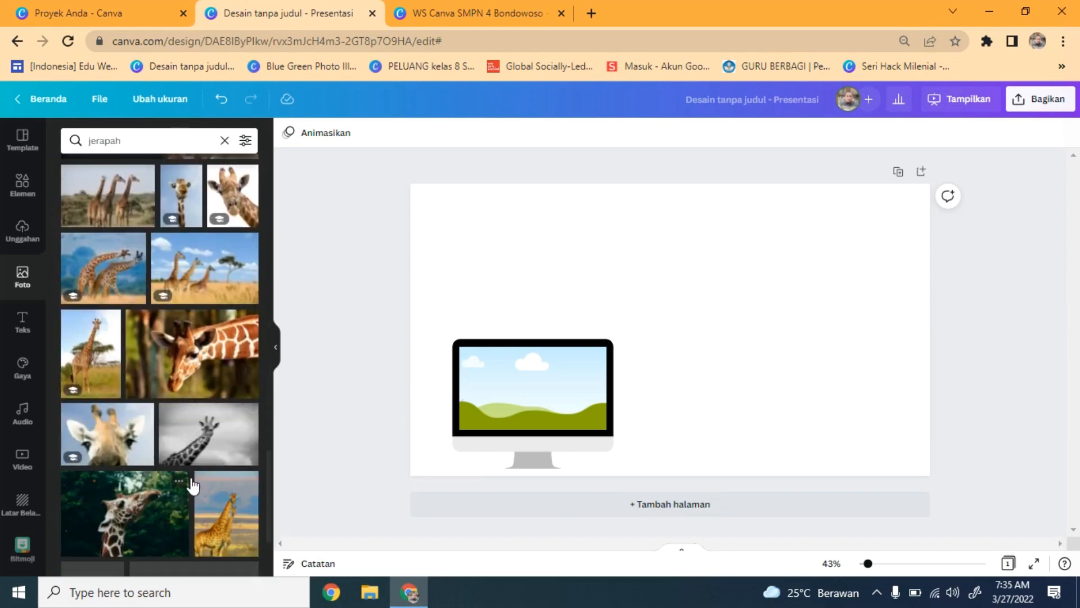
pyautogui.click(115, 275)
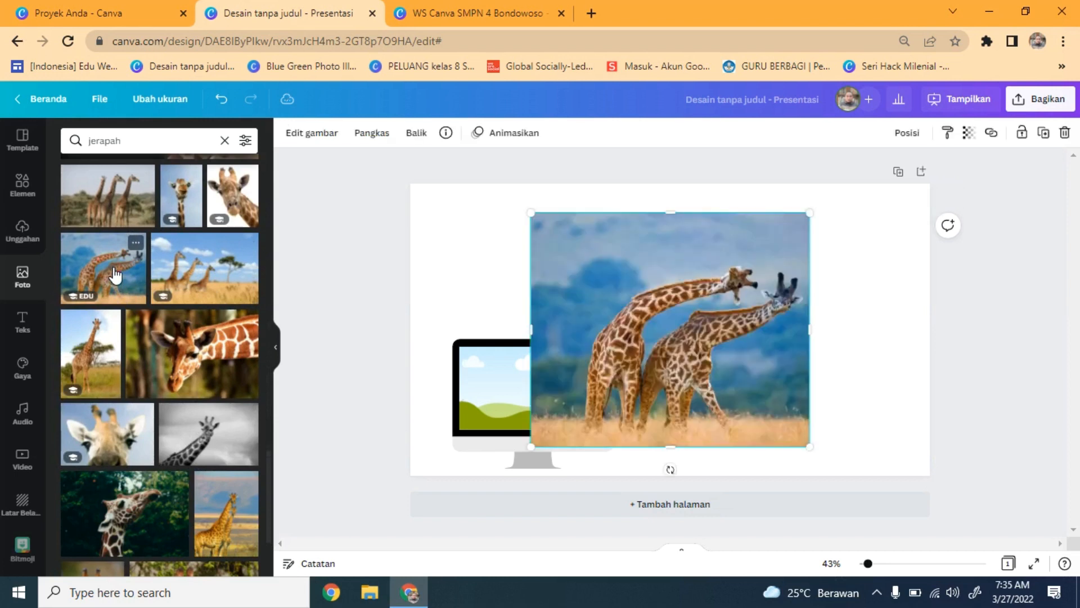
# Shrink the giraffe photo and duplicate it, with one copy at the page's upper middle and the other in its lower-right area.
pyautogui.moveTo(677, 350); pyautogui.dragTo(742, 350)
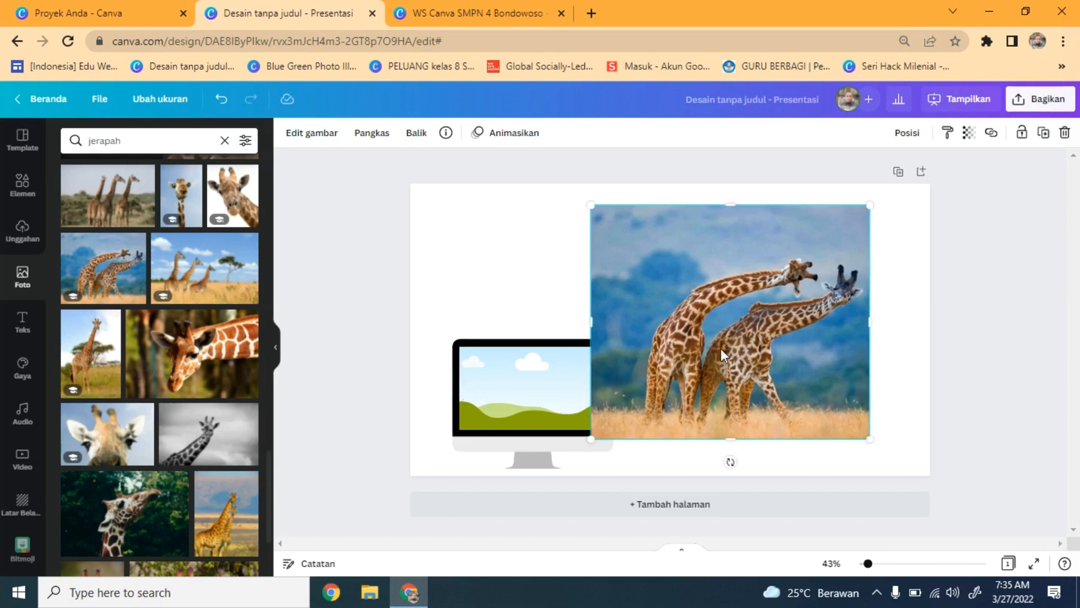
pyautogui.moveTo(609, 231); pyautogui.dragTo(734, 335)
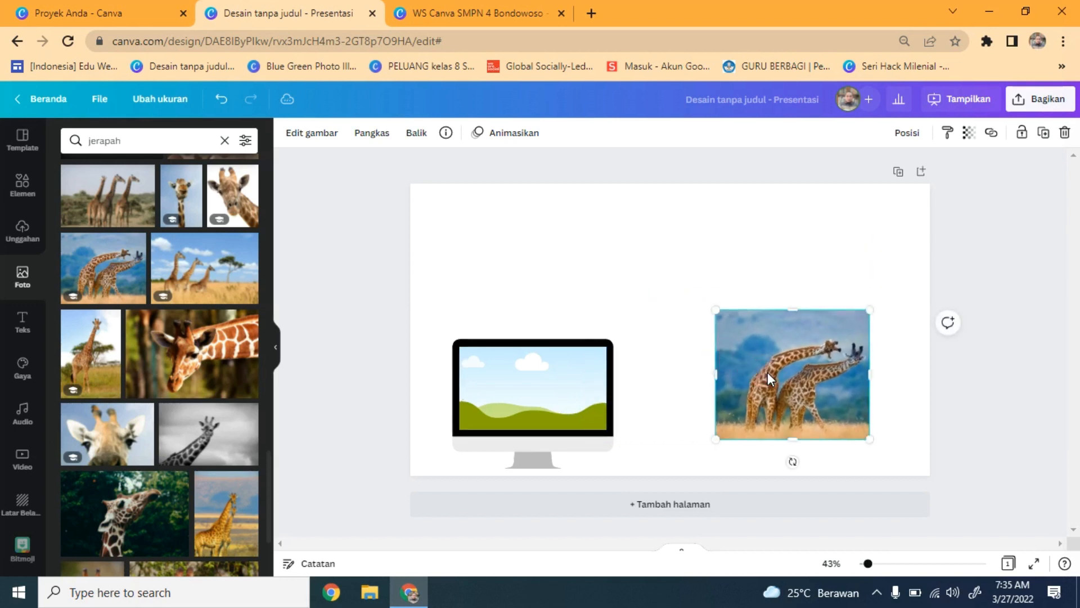
pyautogui.click(636, 246)
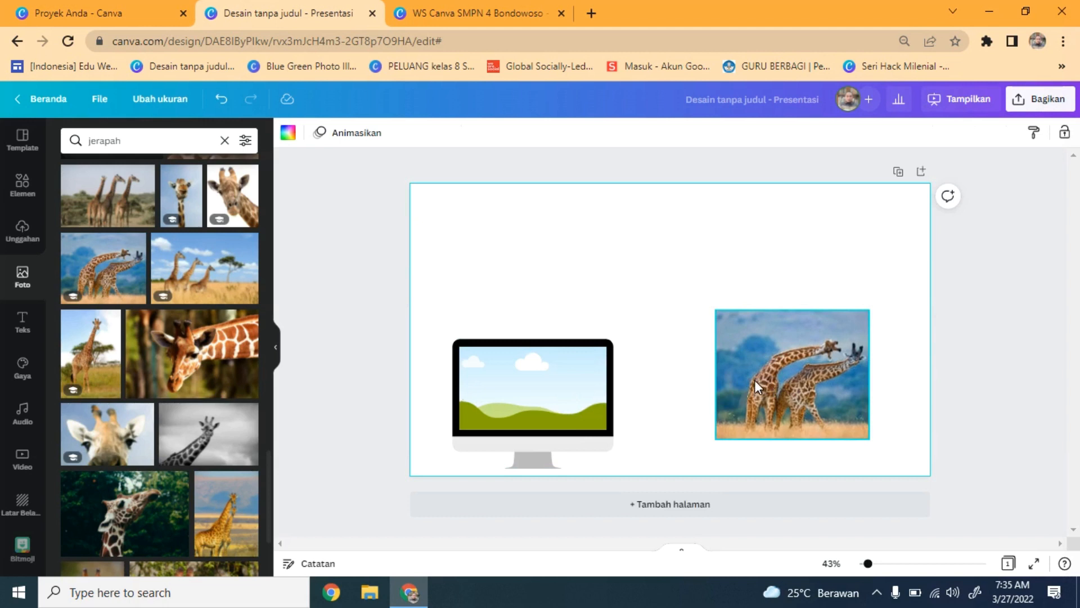
pyautogui.moveTo(752, 378); pyautogui.dragTo(854, 418)
pyautogui.hotkey('ctrl', 'd')
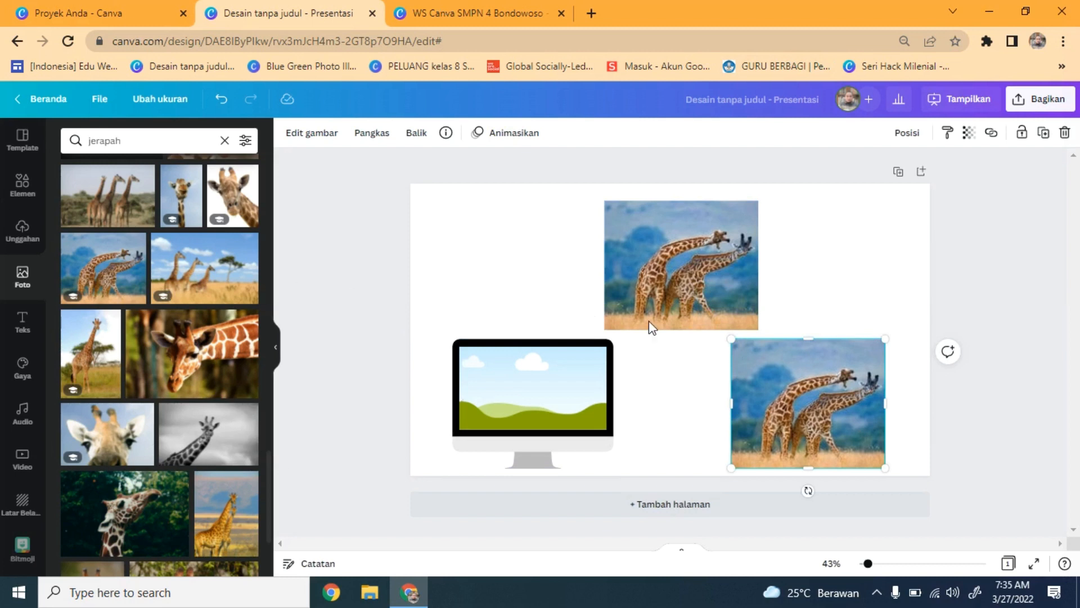
# Remove the background of the upper giraffe photo with Penghapus Latar Belakang and collapse the side panel.
pyautogui.click(649, 273)
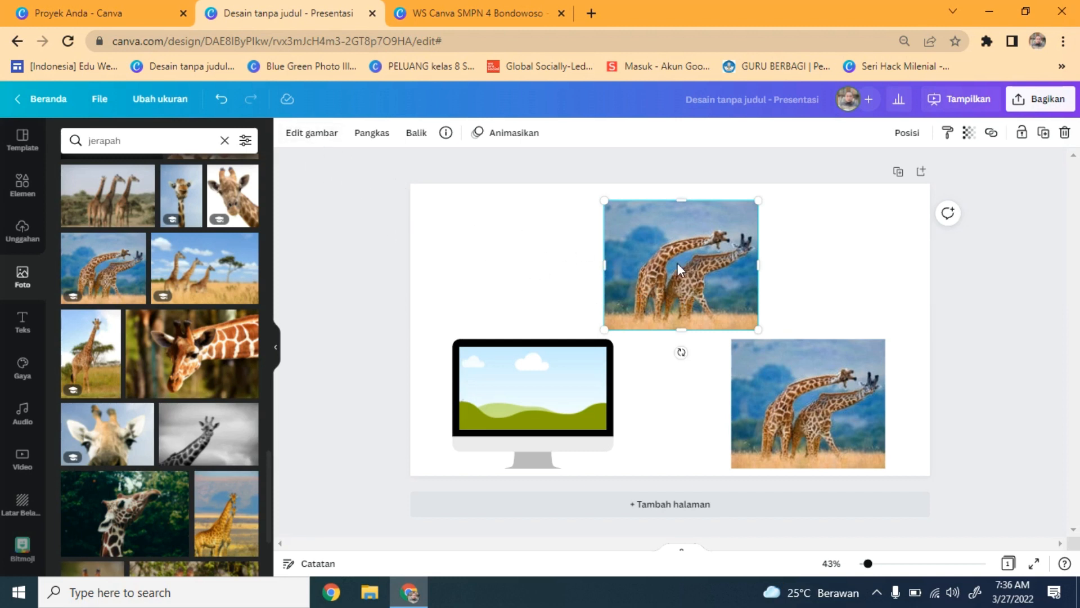
pyautogui.click(319, 143)
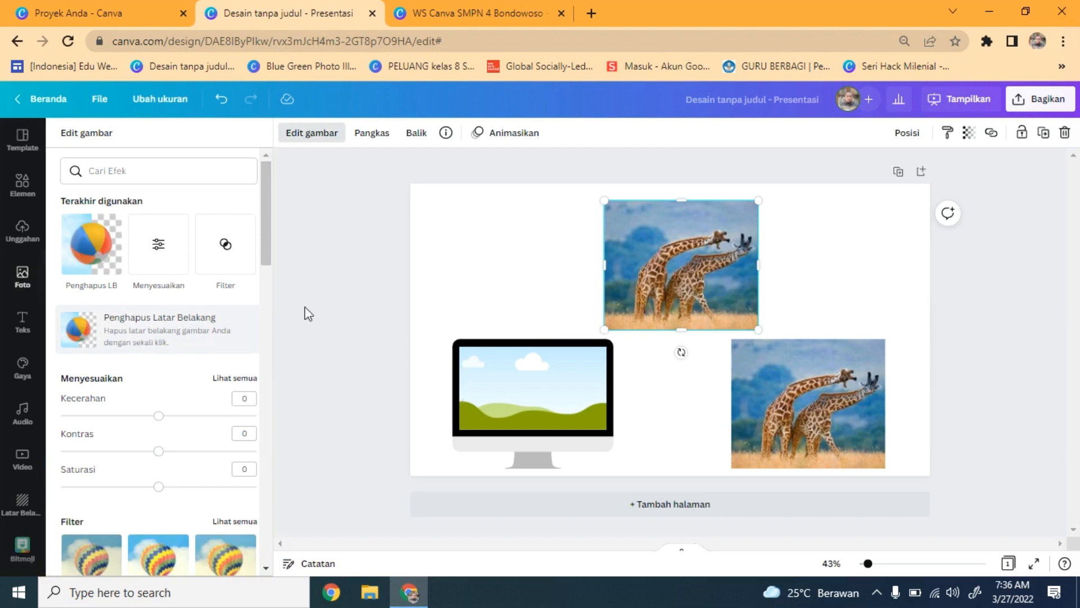
pyautogui.click(139, 338)
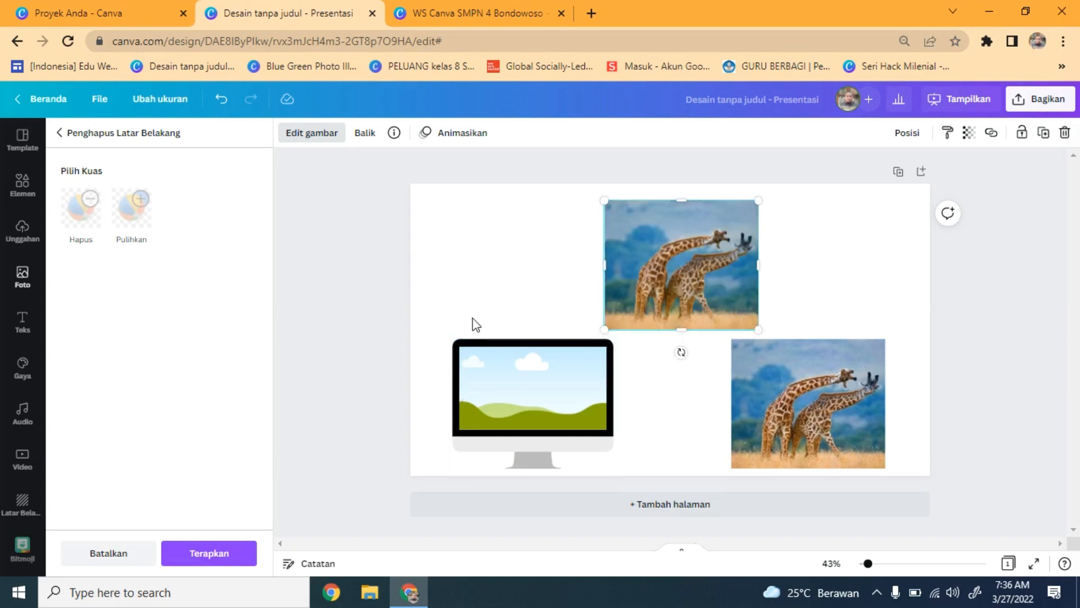
pyautogui.click(531, 293)
pyautogui.click(326, 258)
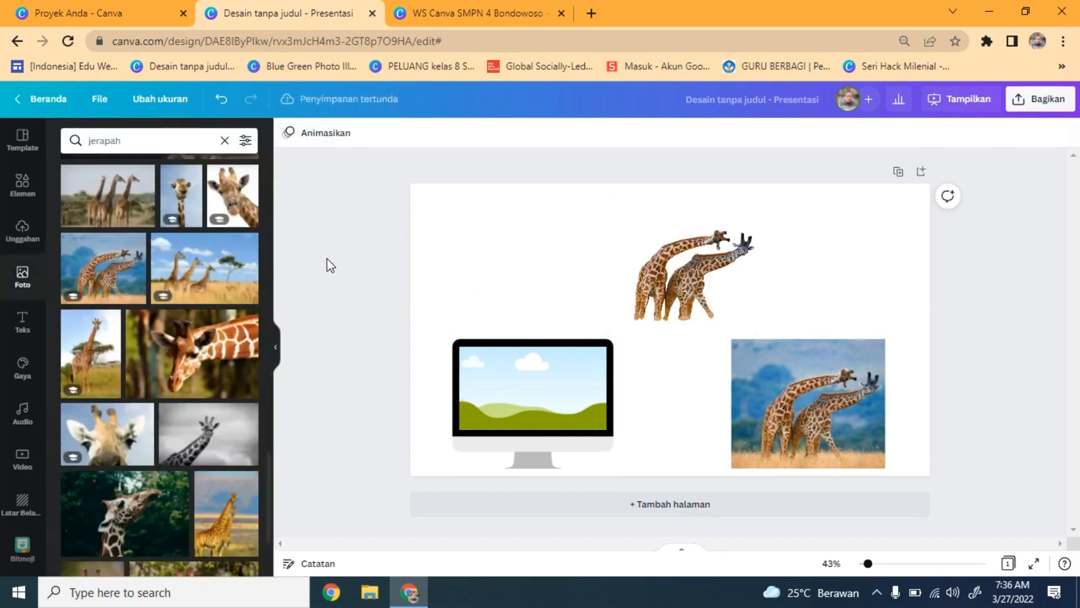
pyautogui.click(279, 353)
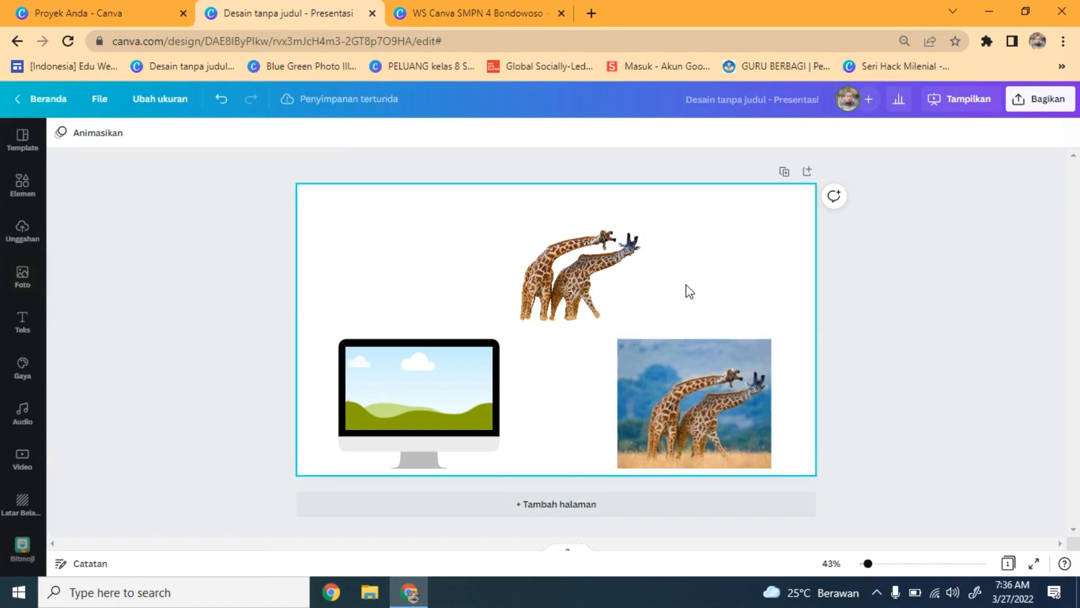
# Fill the desktop monitor frame with the giraffe photo that still has its blue hillside background.
pyautogui.click(682, 403)
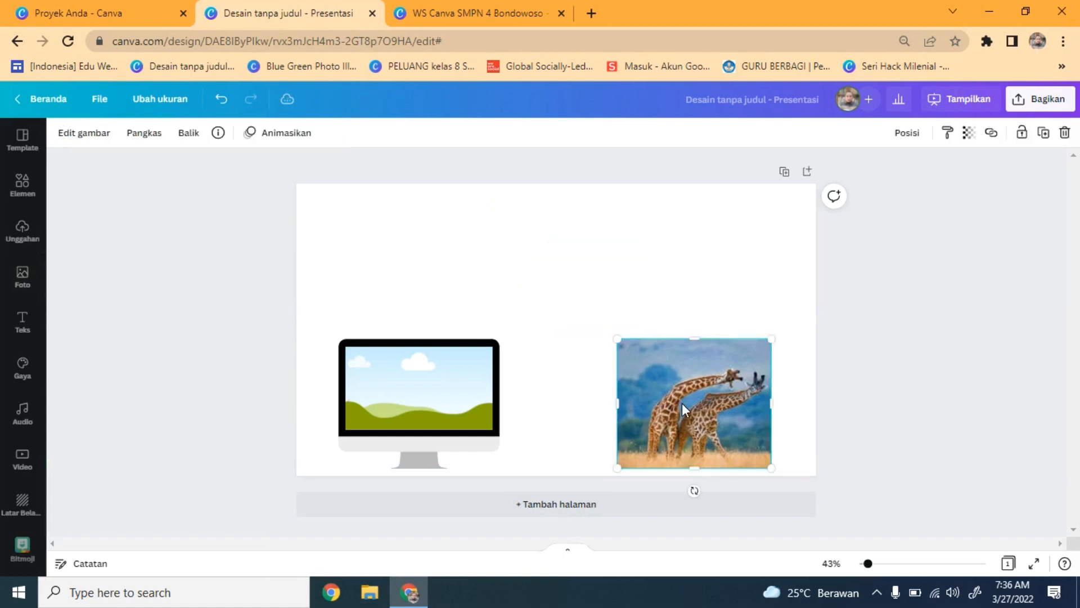
pyautogui.moveTo(628, 424); pyautogui.dragTo(496, 296)
pyautogui.click(529, 313)
# Move the background-free giraffes to the page's right half and the monitor up to the vertical middle of the left half.
pyautogui.moveTo(553, 330); pyautogui.dragTo(689, 395)
pyautogui.click(484, 350)
pyautogui.moveTo(485, 350); pyautogui.dragTo(495, 358)
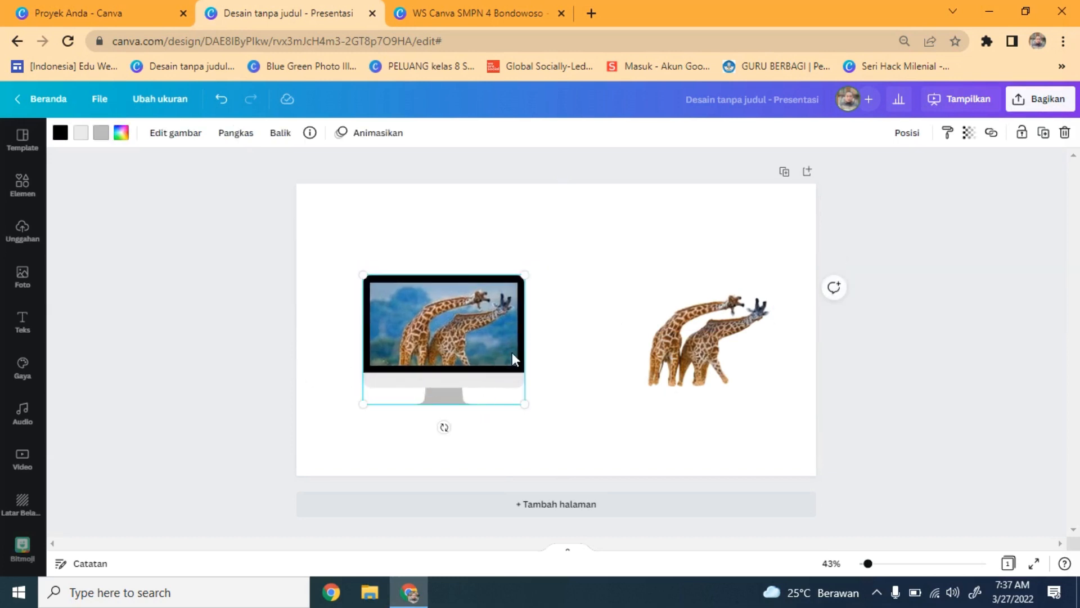
# Shift the giraffe photo upward inside the monitor frame until its grassy lower edge meets the bottom of the screen area.
pyautogui.click(887, 570)
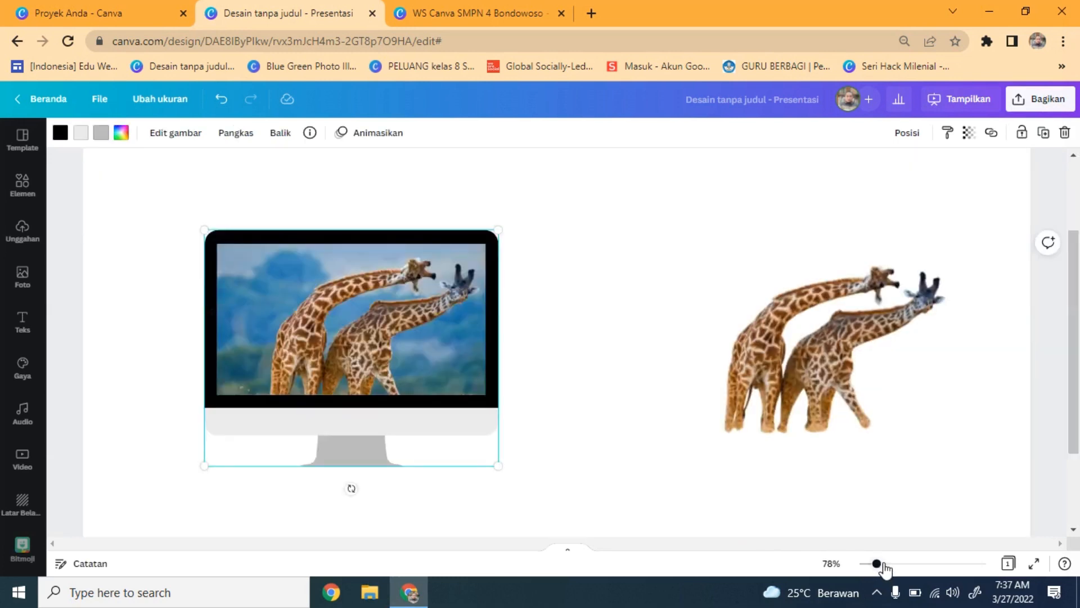
pyautogui.click(889, 564)
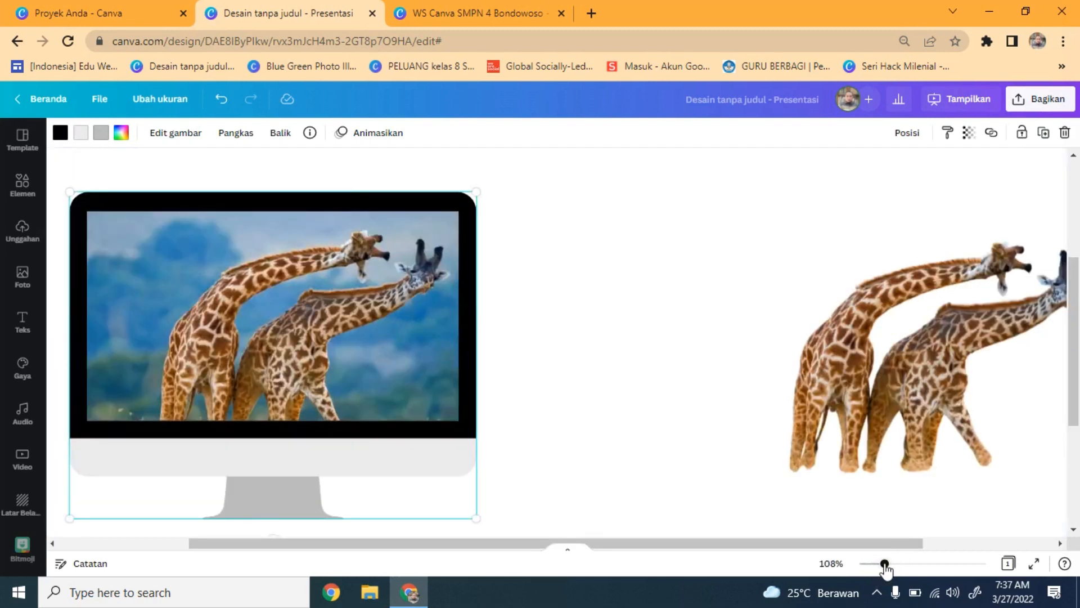
pyautogui.moveTo(884, 564); pyautogui.dragTo(878, 564)
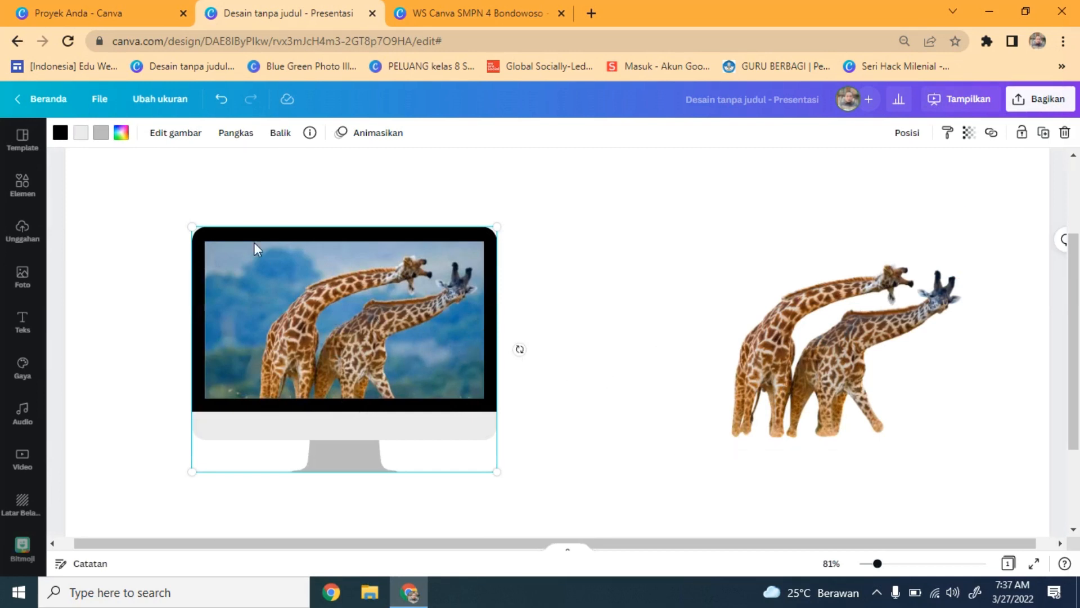
pyautogui.click(544, 294)
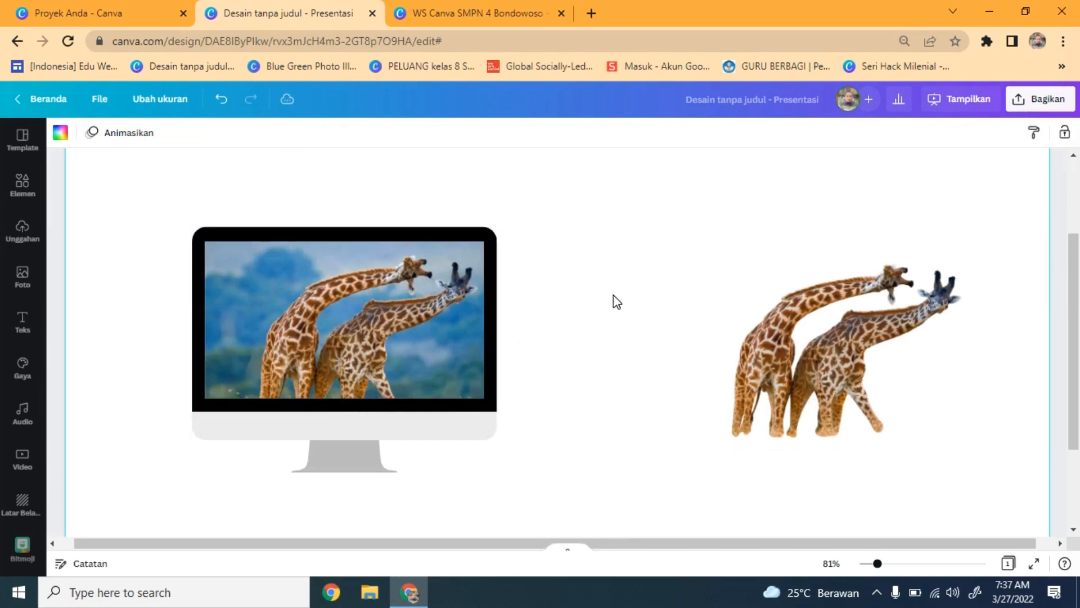
pyautogui.click(343, 333)
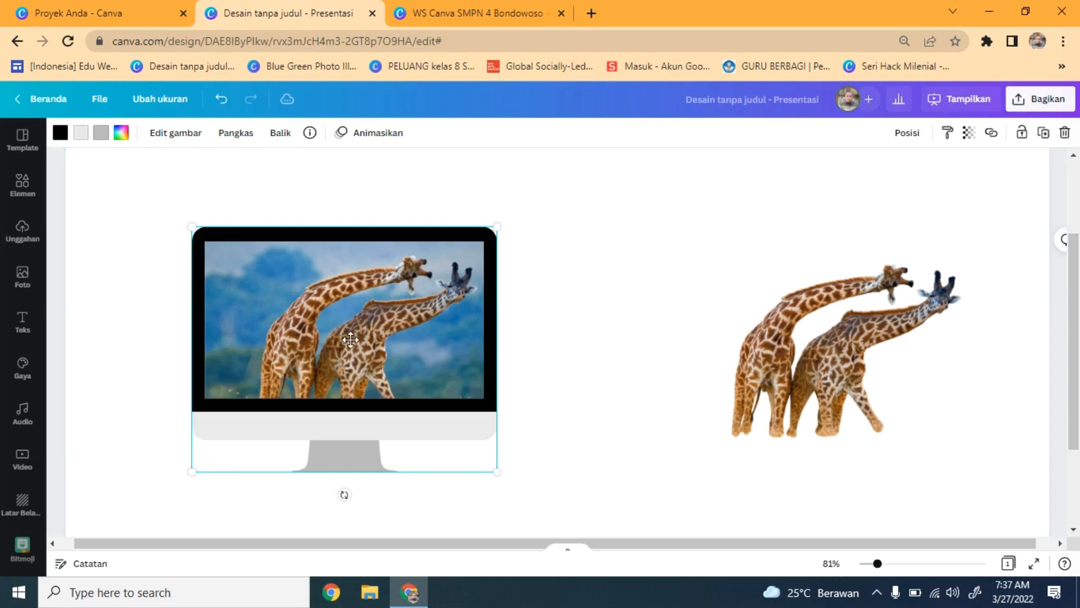
pyautogui.doubleClick(350, 339)
pyautogui.moveTo(360, 325); pyautogui.dragTo(369, 221)
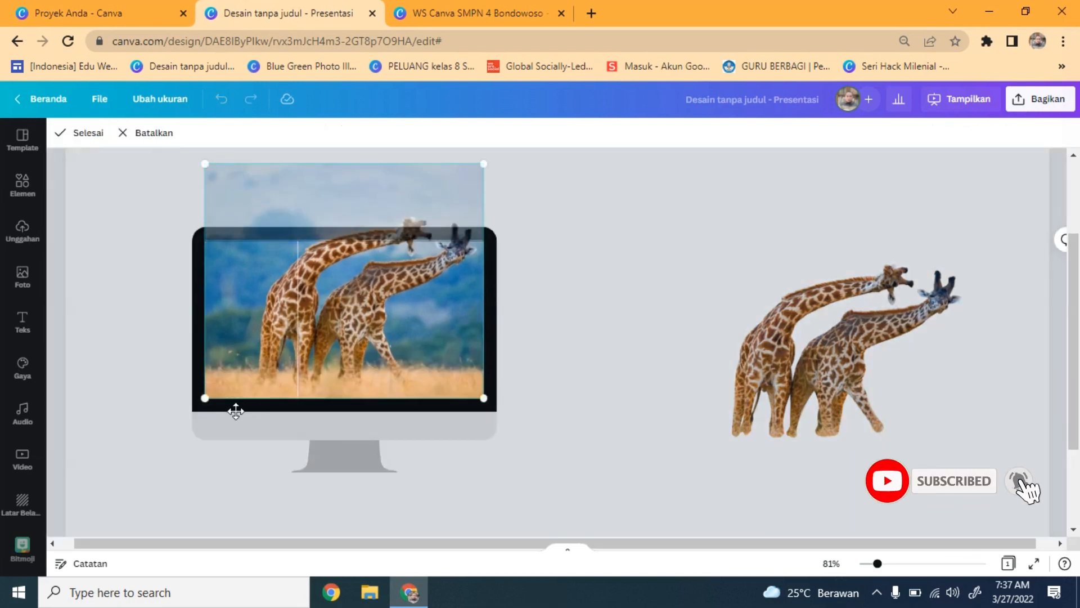
pyautogui.click(265, 379)
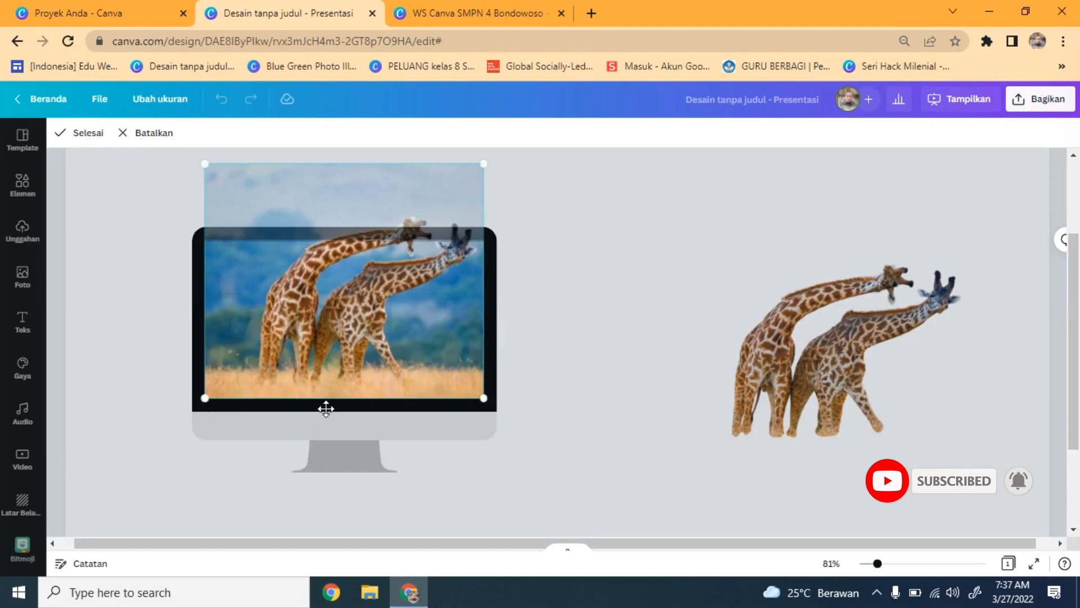